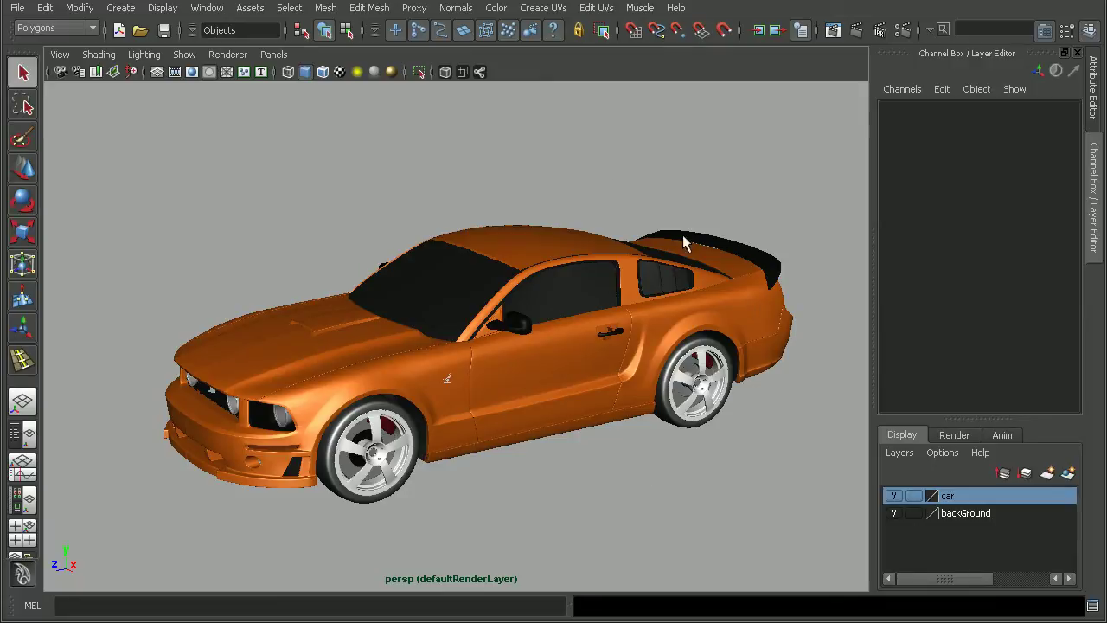
Orbit the perspective view to see the orange Mustang from its front-side.
{"action": "left_click_drag", "start_coordinate": [458, 366], "coordinate": [499, 358], "text": "alt"}
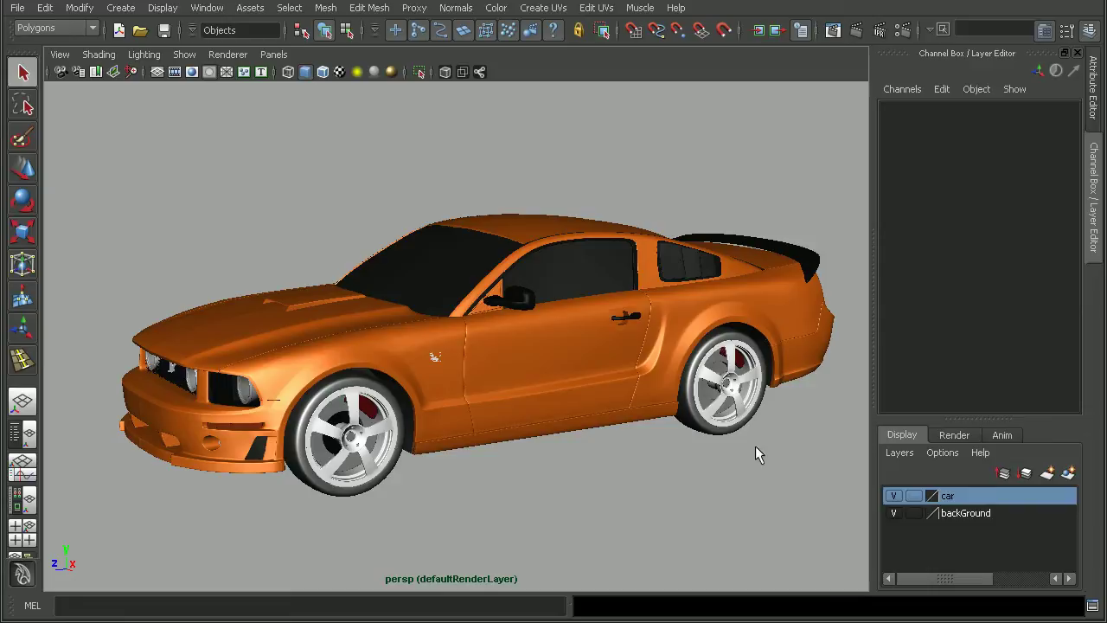
Switch the viewport to High Quality Rendering, zoom in on the rear quarter window, then back out.
{"action": "left_click", "coordinate": [238, 55]}
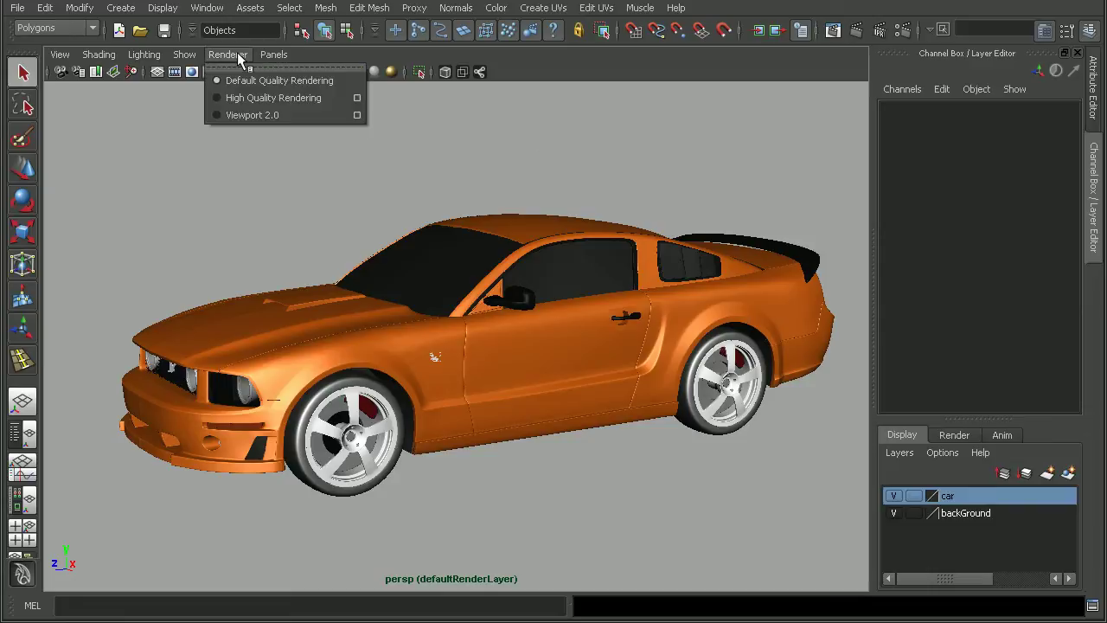
{"action": "left_click", "coordinate": [264, 98]}
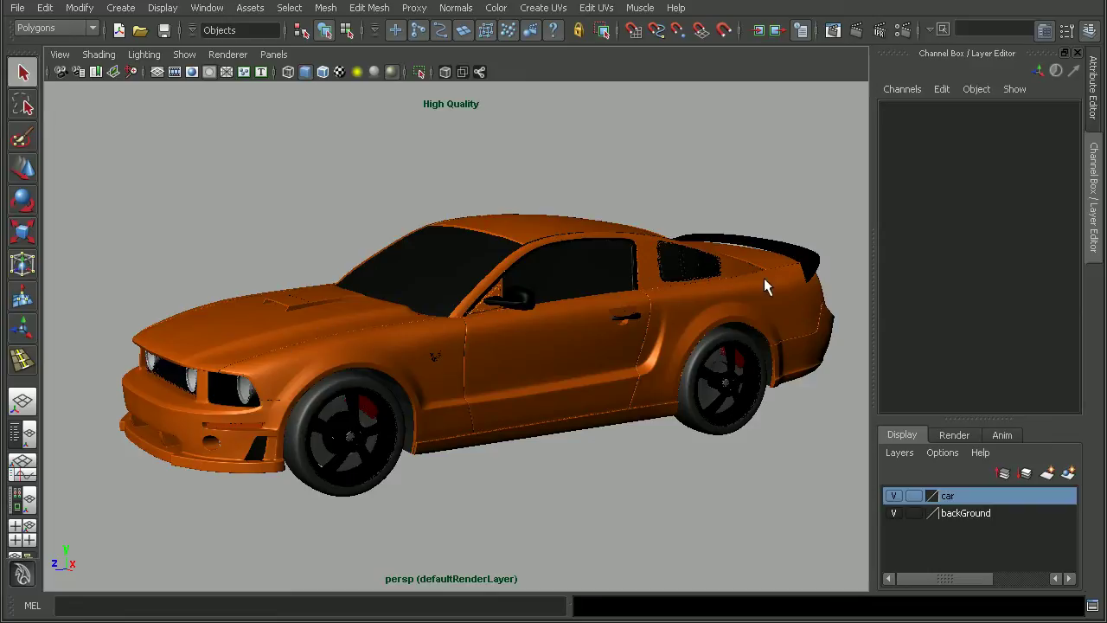
{"action": "middle_click_drag", "start_coordinate": [430, 401], "coordinate": [378, 423], "text": "alt"}
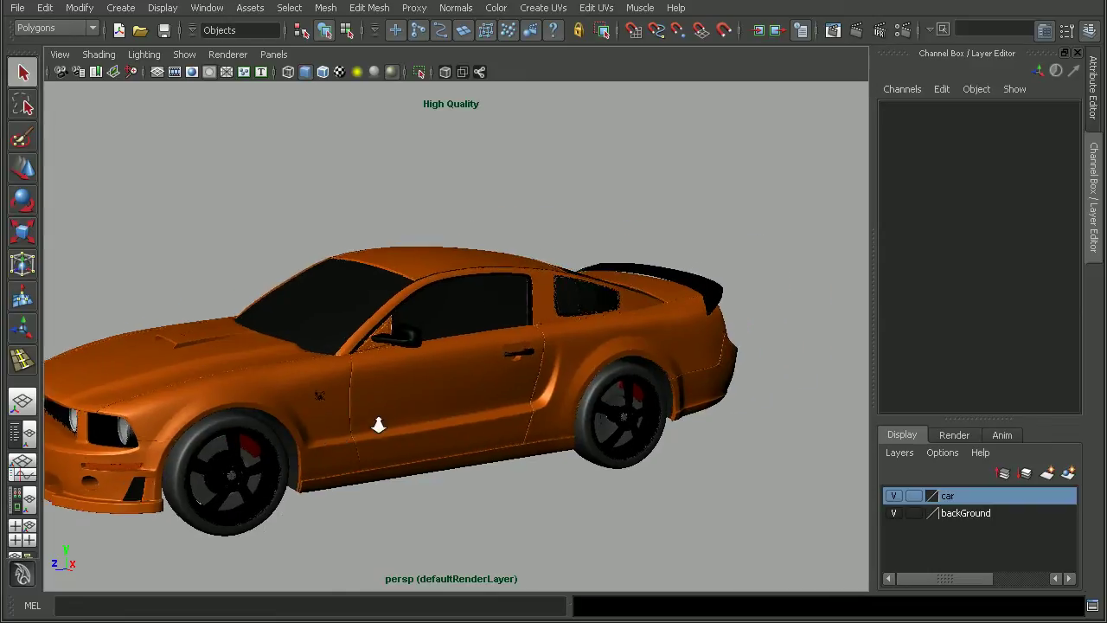
{"action": "right_click_drag", "start_coordinate": [377, 423], "coordinate": [484, 425], "text": "alt"}
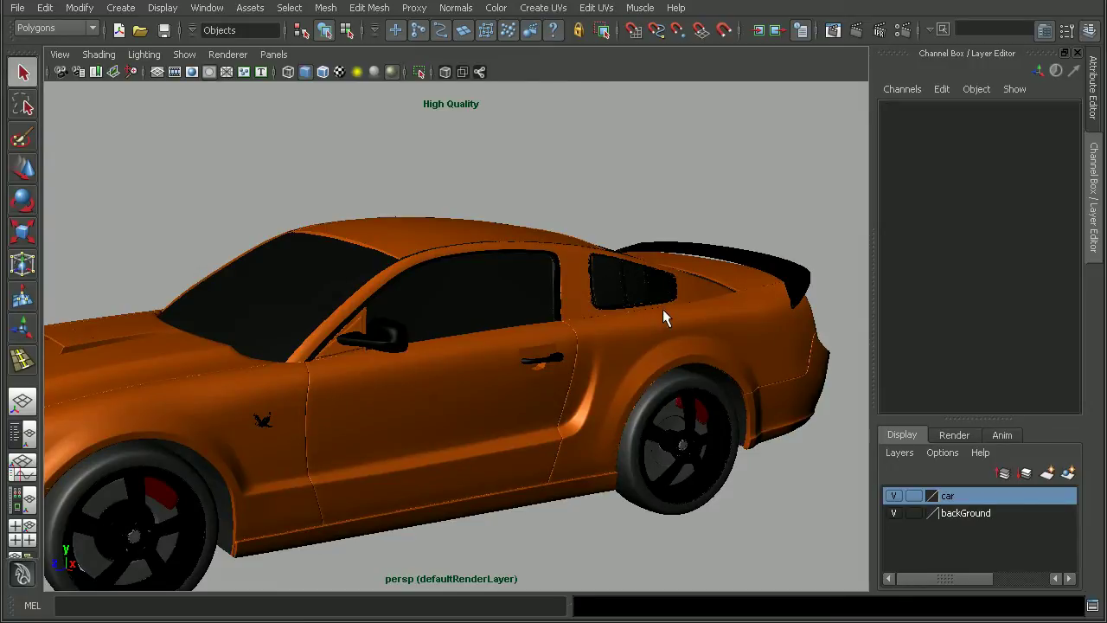
{"action": "right_click_drag", "start_coordinate": [620, 321], "coordinate": [631, 354], "text": "alt"}
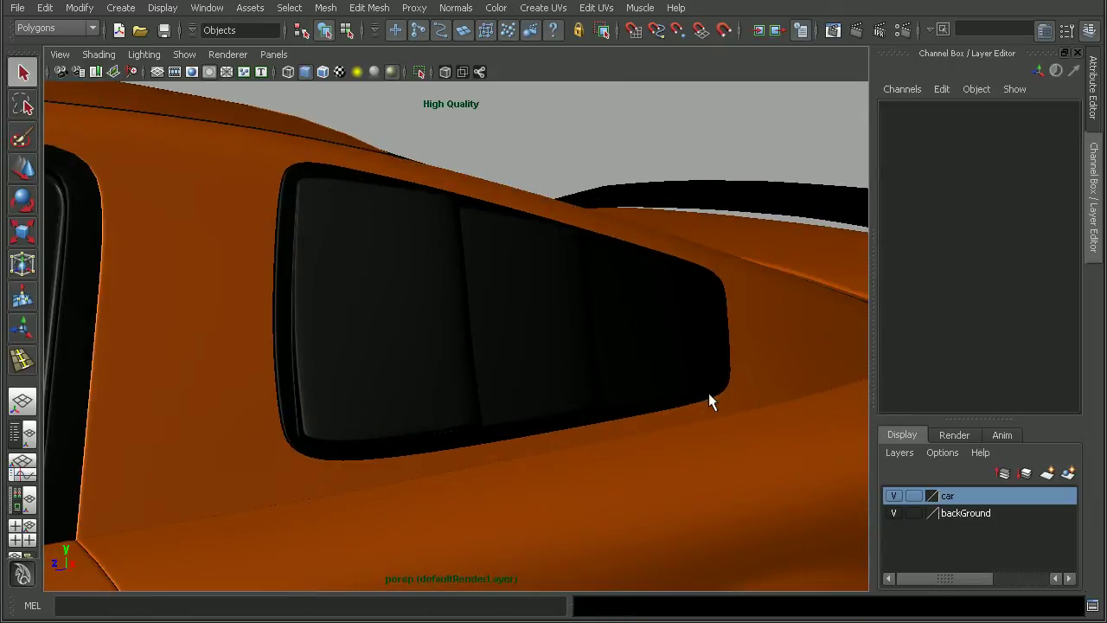
{"action": "right_click_drag", "start_coordinate": [711, 400], "coordinate": [565, 316], "text": "alt"}
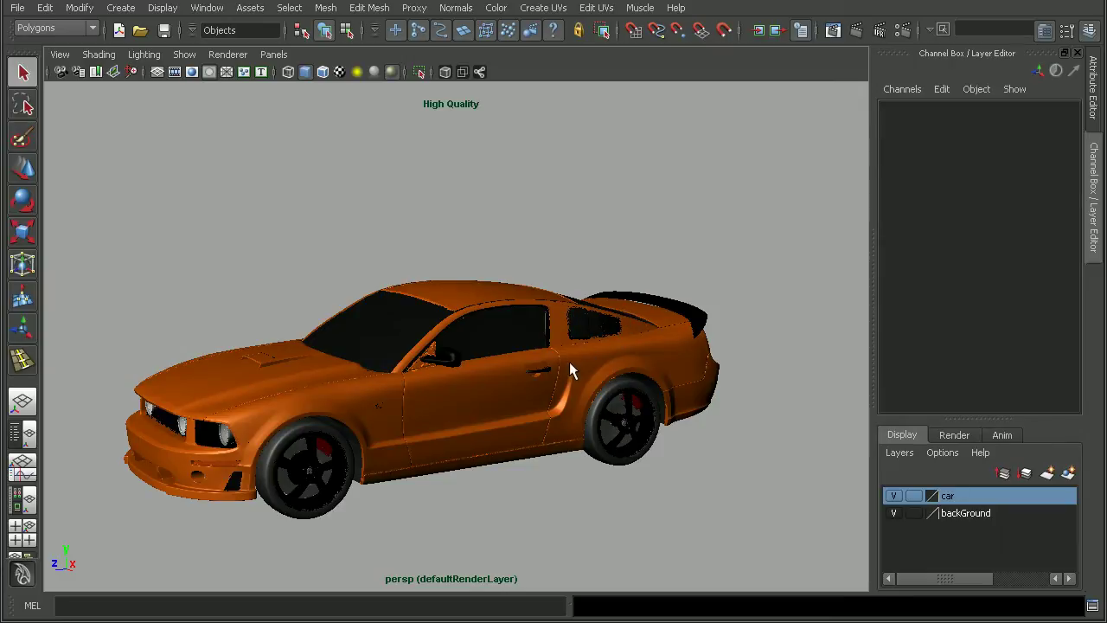
Select the persp camera and show its Attribute Editor at the near/far clip planes (0.010, 10000).
{"action": "left_click", "coordinate": [61, 74]}
{"action": "left_click", "coordinate": [61, 54]}
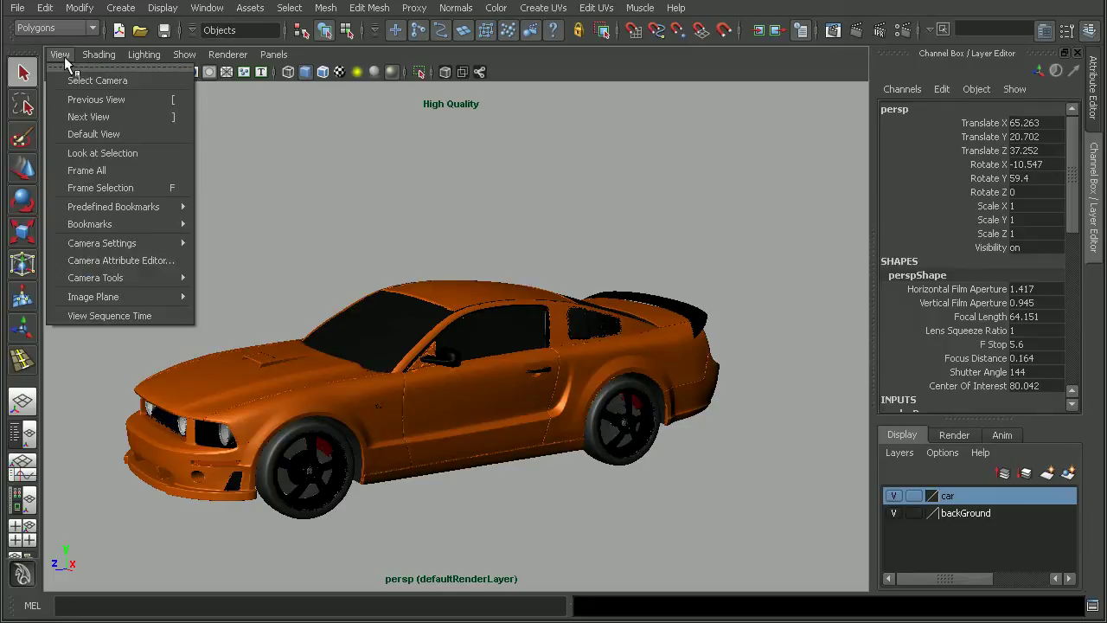
{"action": "left_click", "coordinate": [62, 79]}
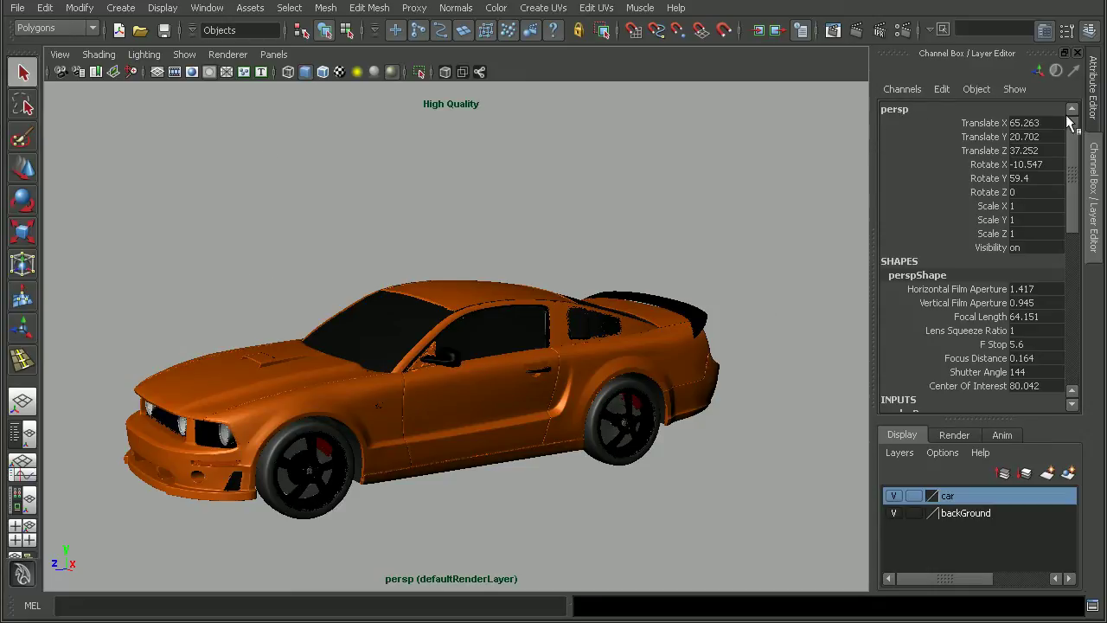
{"action": "left_click", "coordinate": [1093, 87]}
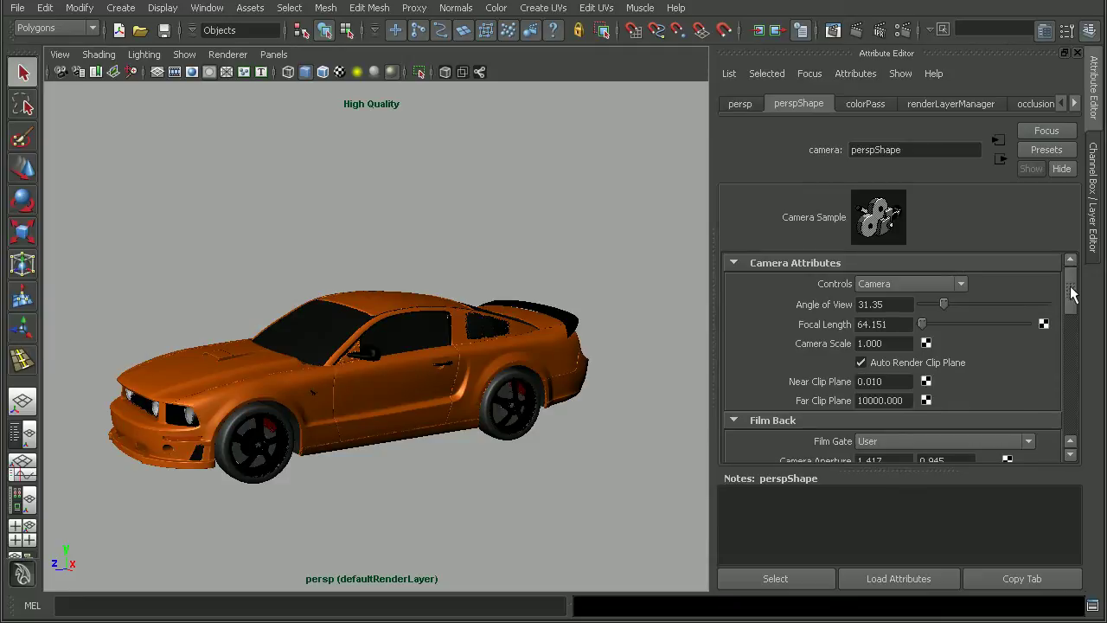
{"action": "scroll", "coordinate": [1069, 293], "scroll_direction": "down", "scroll_amount": 2}
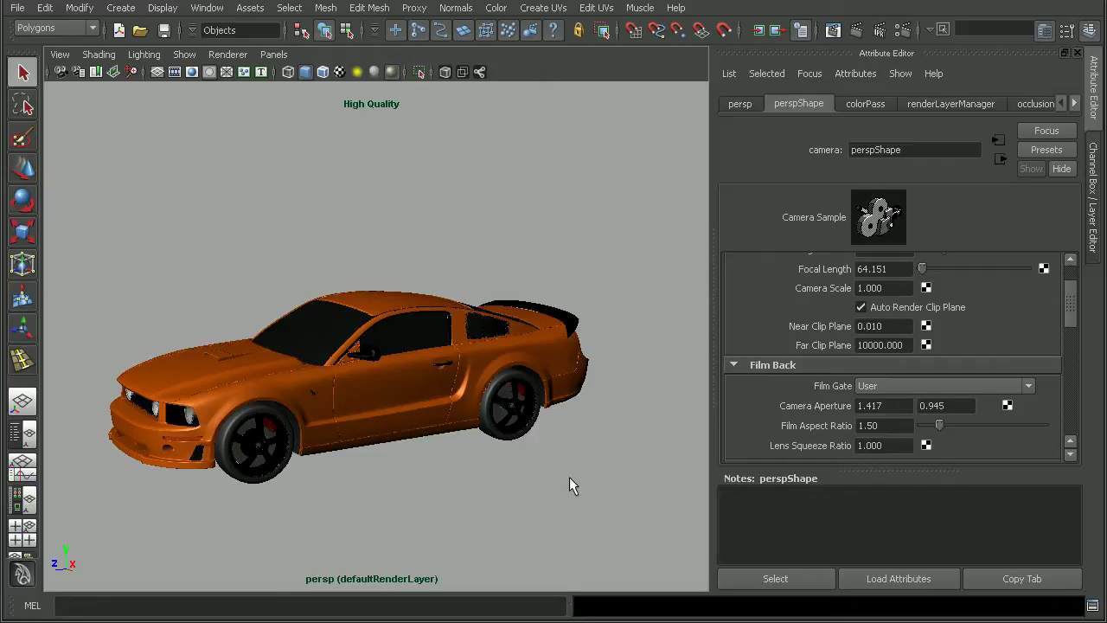
Set the camera's Near Clip Plane to 0.001 and orbit to inspect the flickering surfaces.
{"action": "left_click_drag", "start_coordinate": [869, 326], "coordinate": [876, 326]}
{"action": "double_click", "coordinate": [874, 326]}
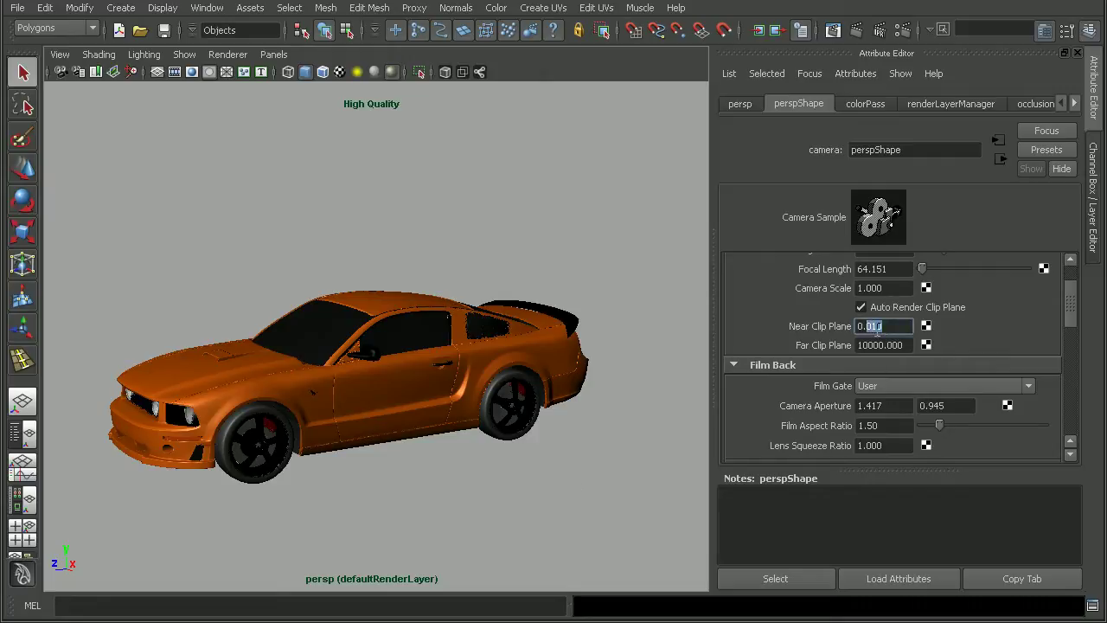
{"action": "type", "text": "001"}
{"action": "key", "text": "Return"}
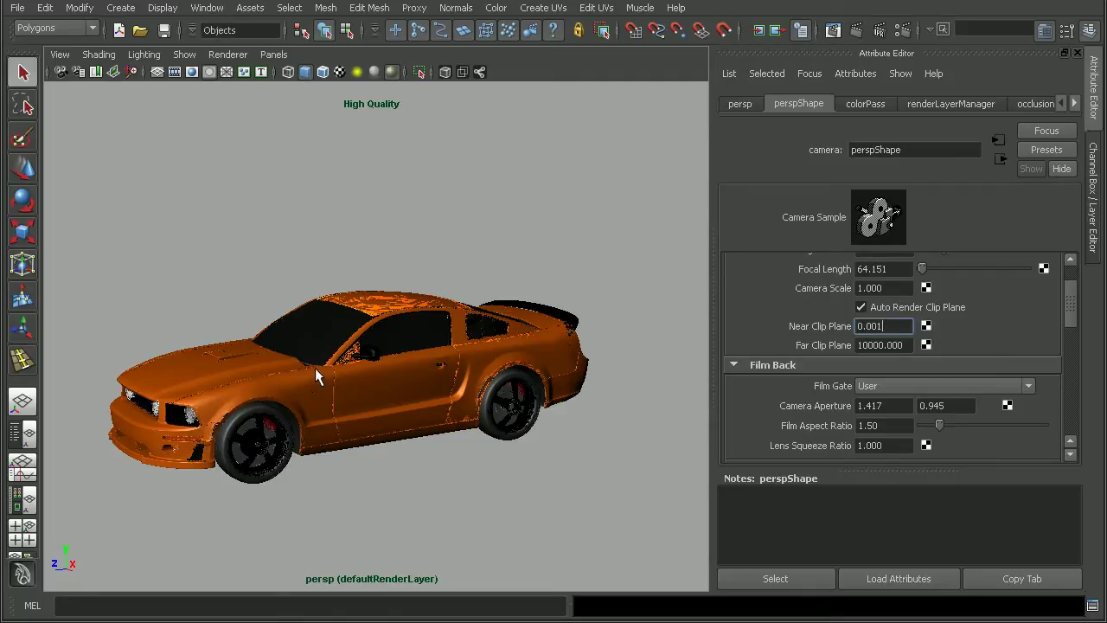
{"action": "left_click_drag", "start_coordinate": [315, 368], "coordinate": [381, 299], "text": "alt"}
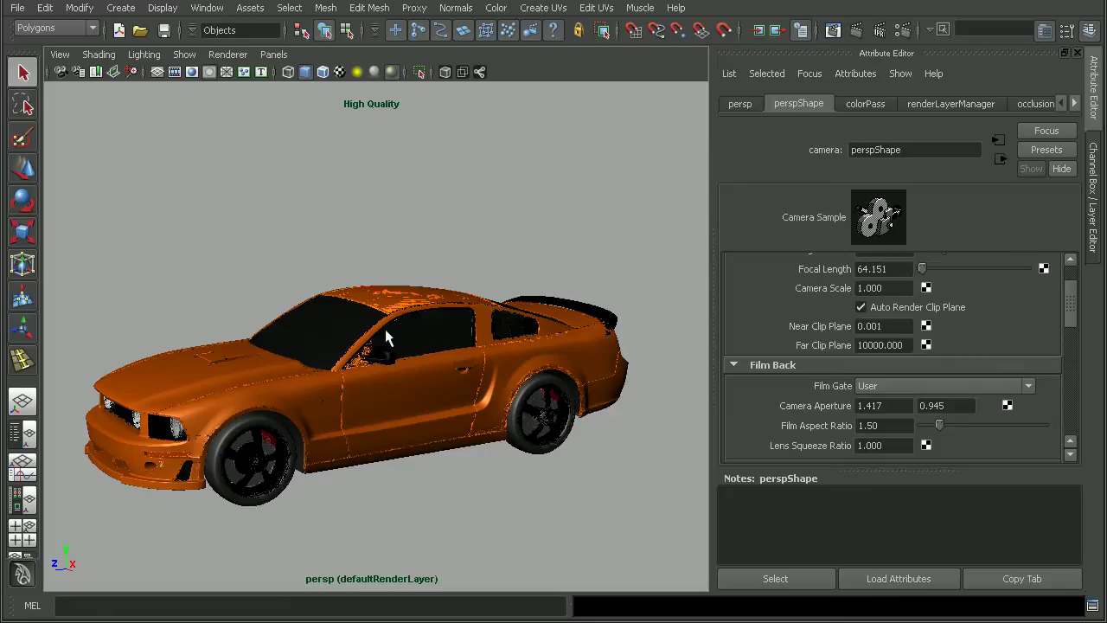
Change the Near Clip Plane to 0.1 and orbit toward the car's front to recheck it.
{"action": "double_click", "coordinate": [895, 326]}
{"action": "type", "text": "0.1"}
{"action": "key", "text": "Return"}
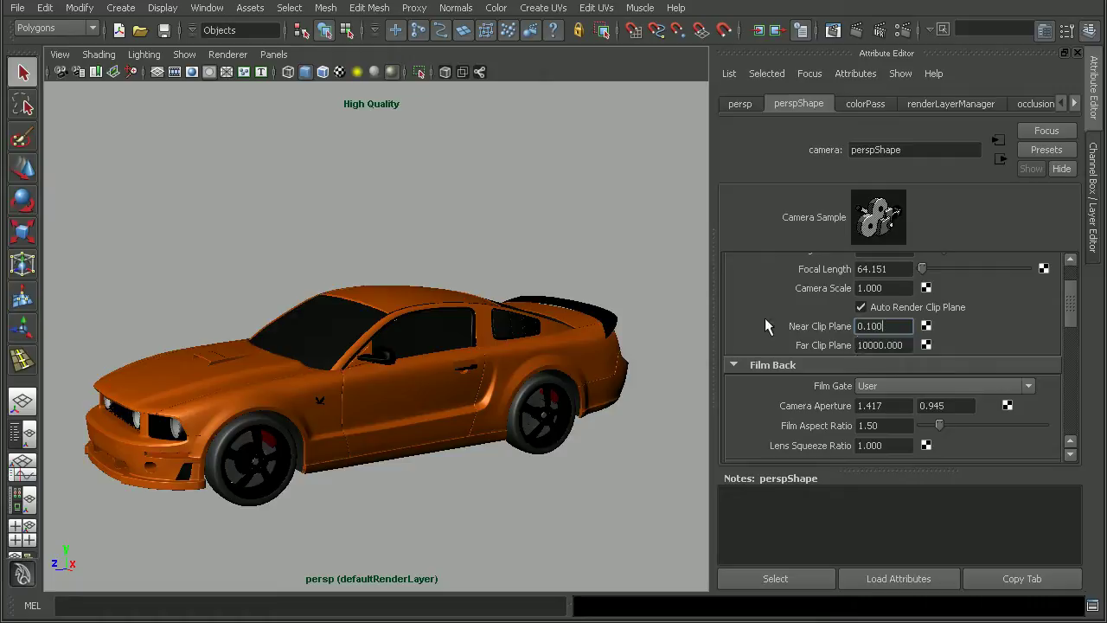
{"action": "left_click_drag", "start_coordinate": [459, 343], "coordinate": [294, 413], "text": "alt"}
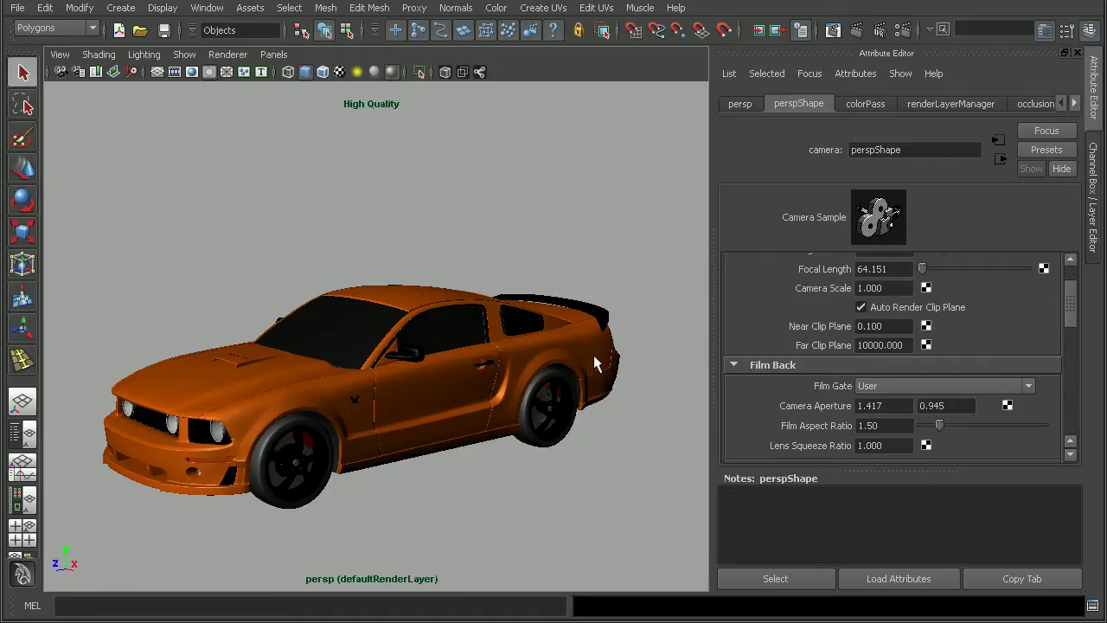
{"action": "left_click_drag", "start_coordinate": [596, 364], "coordinate": [298, 471], "text": "alt"}
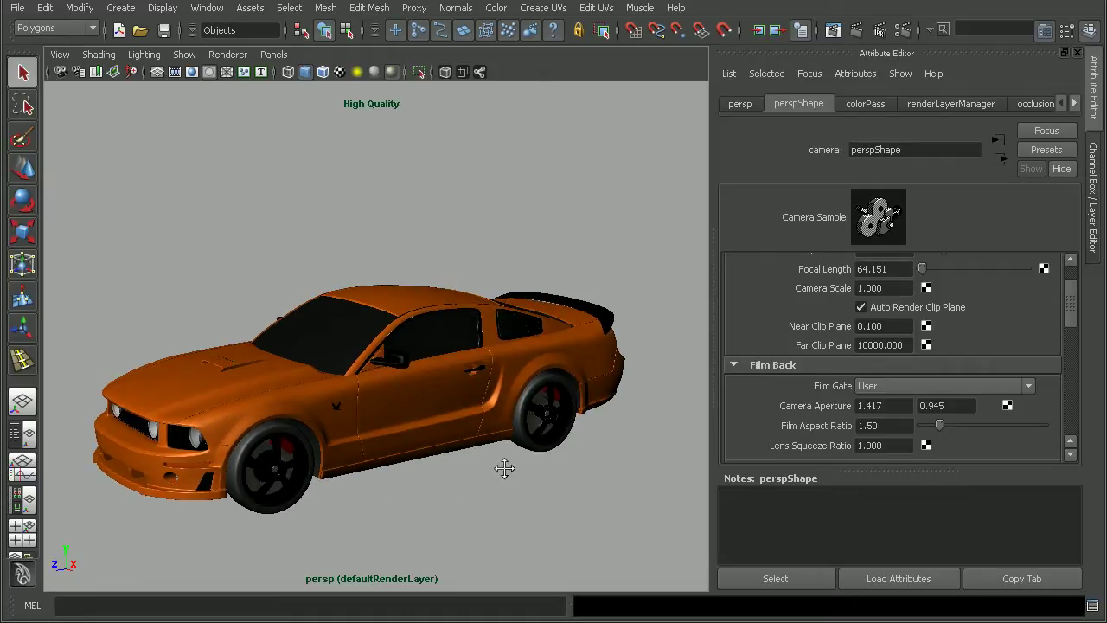
{"action": "middle_click_drag", "start_coordinate": [504, 468], "coordinate": [513, 466], "text": "alt"}
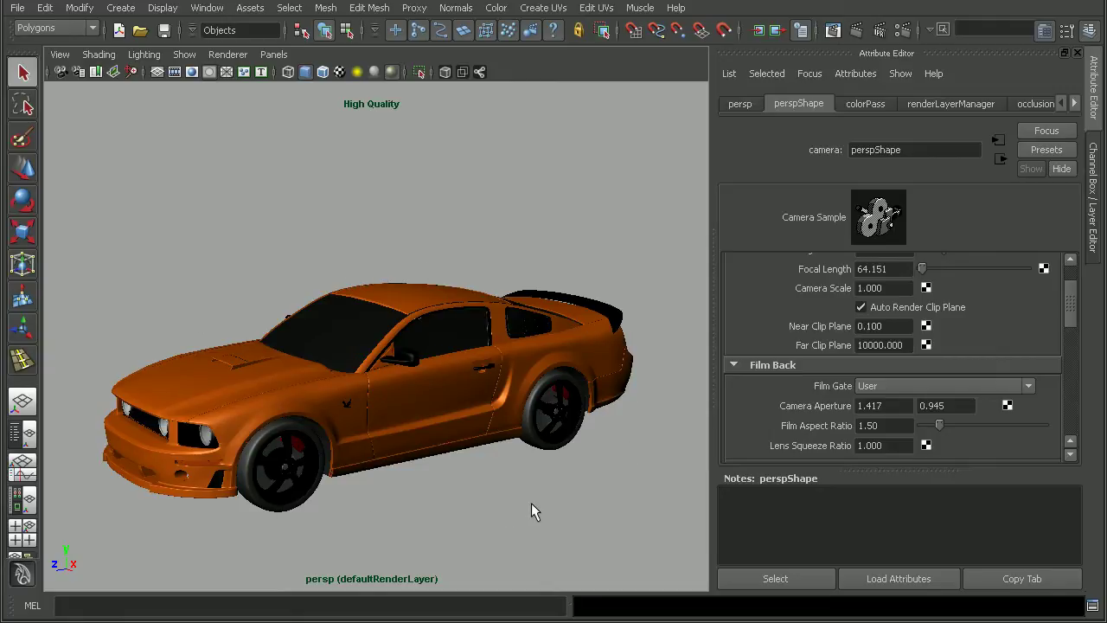
Review the High Quality renderer options (color texture 256, bump 512), close them, and orbit slightly.
{"action": "left_click", "coordinate": [228, 54]}
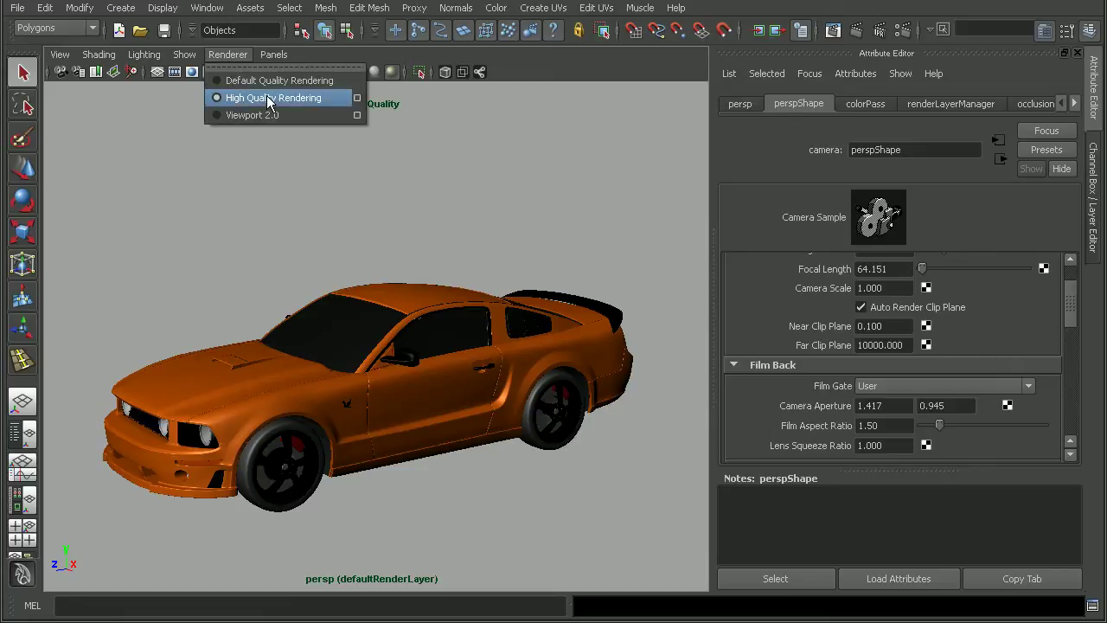
{"action": "left_click", "coordinate": [356, 98]}
{"action": "left_click_drag", "start_coordinate": [462, 139], "coordinate": [402, 112]}
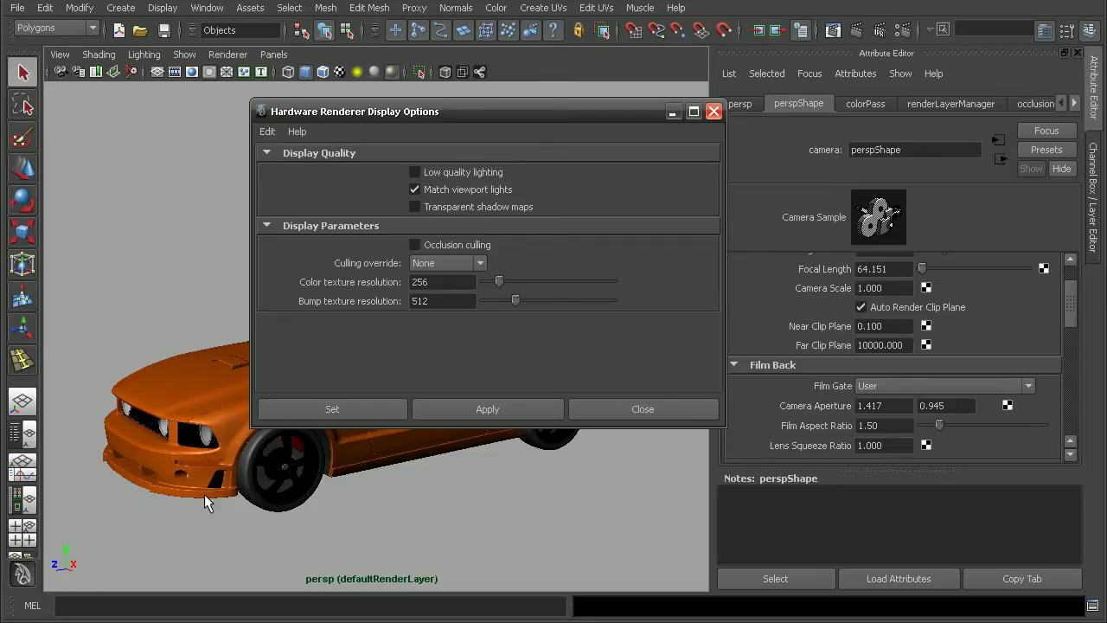
{"action": "double_click", "coordinate": [419, 283]}
{"action": "double_click", "coordinate": [421, 303]}
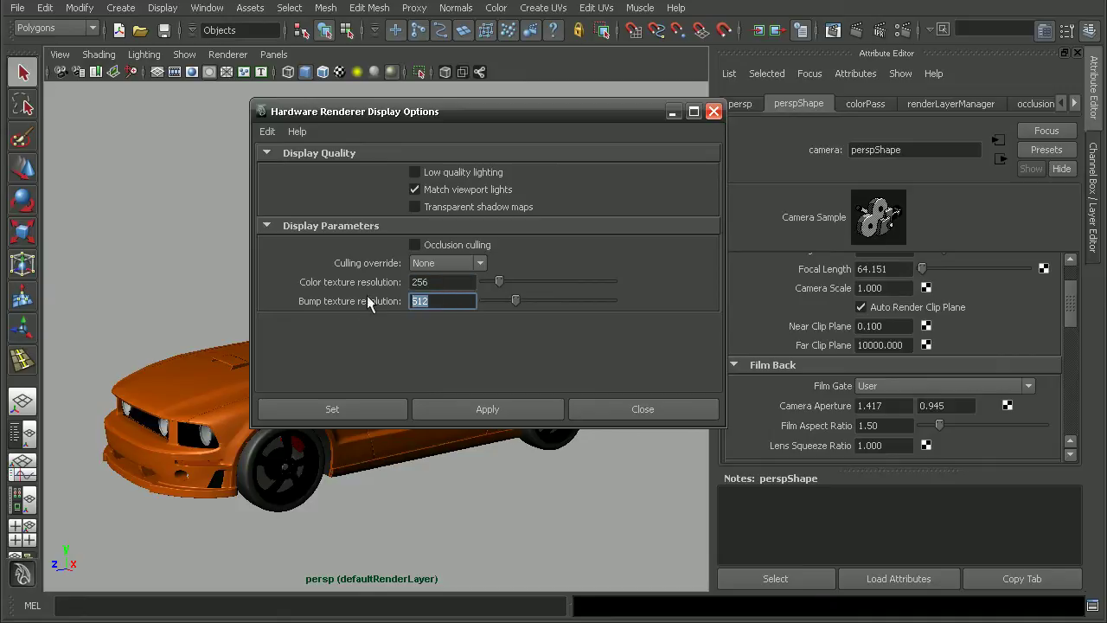
{"action": "double_click", "coordinate": [456, 281]}
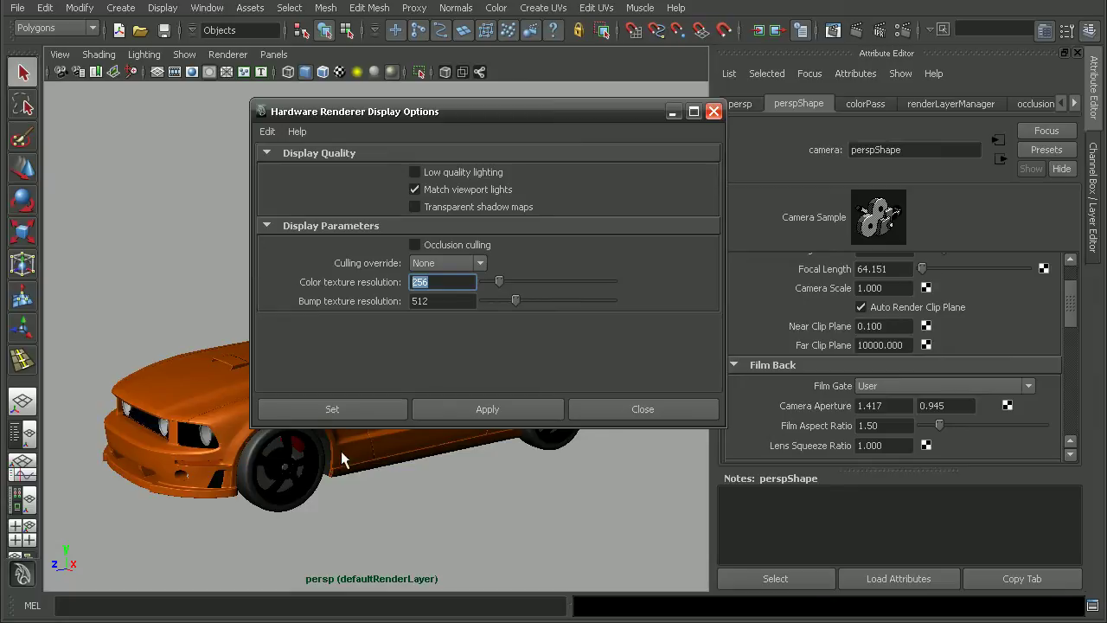
{"action": "left_click", "coordinate": [662, 405]}
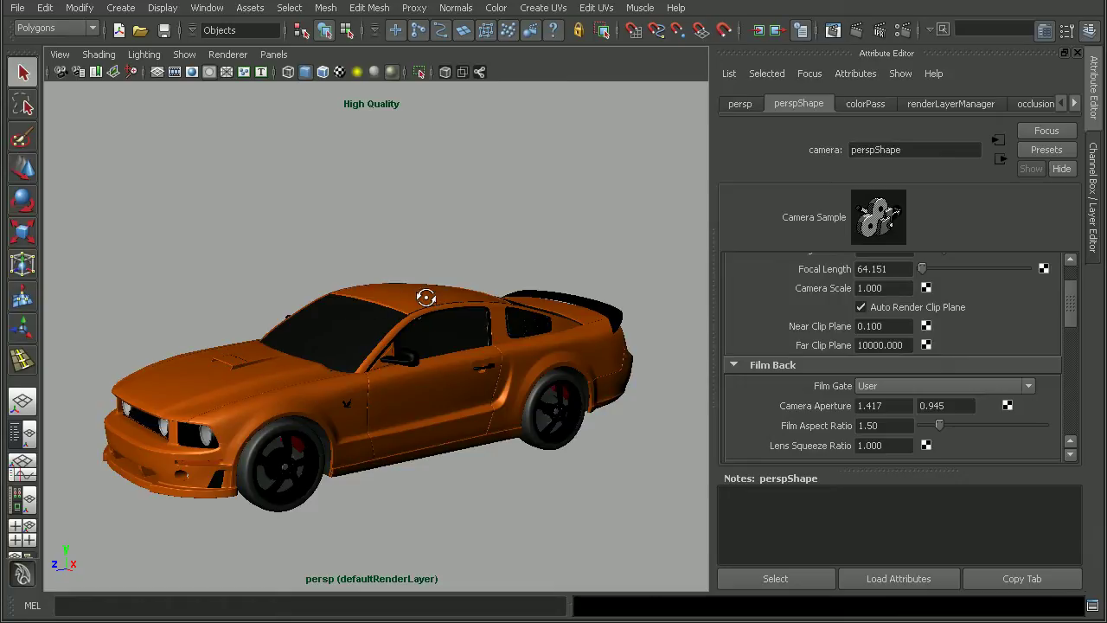
{"action": "left_click_drag", "start_coordinate": [425, 297], "coordinate": [471, 311], "text": "alt"}
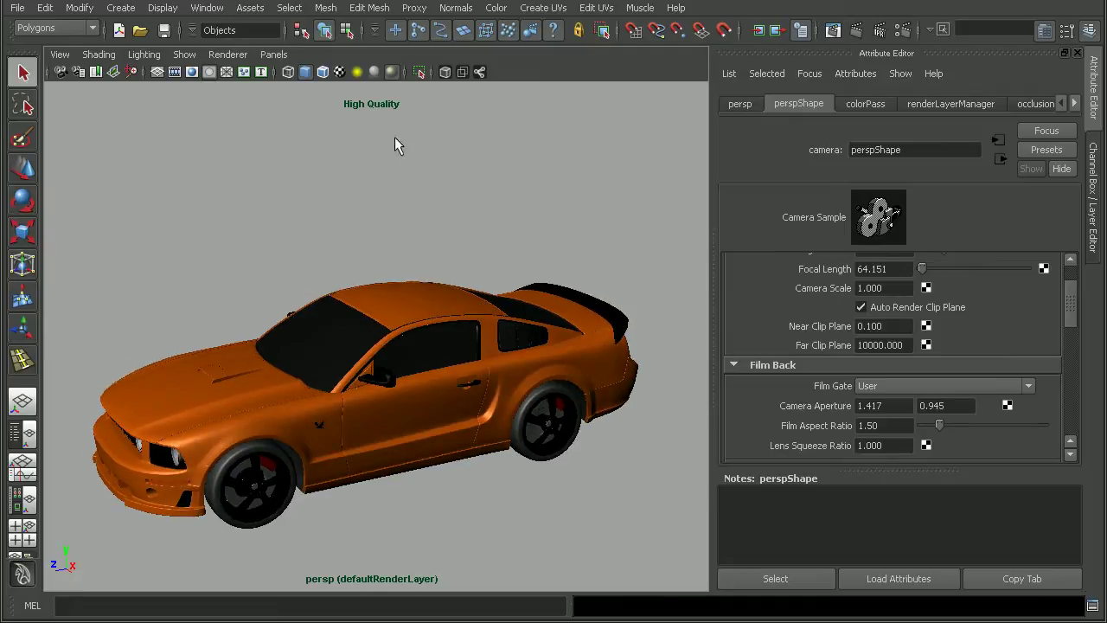
Save the Display preferences with a 4096 maximum texture display resolution.
{"action": "left_click", "coordinate": [213, 12]}
{"action": "mouse_move", "coordinate": [260, 102]}
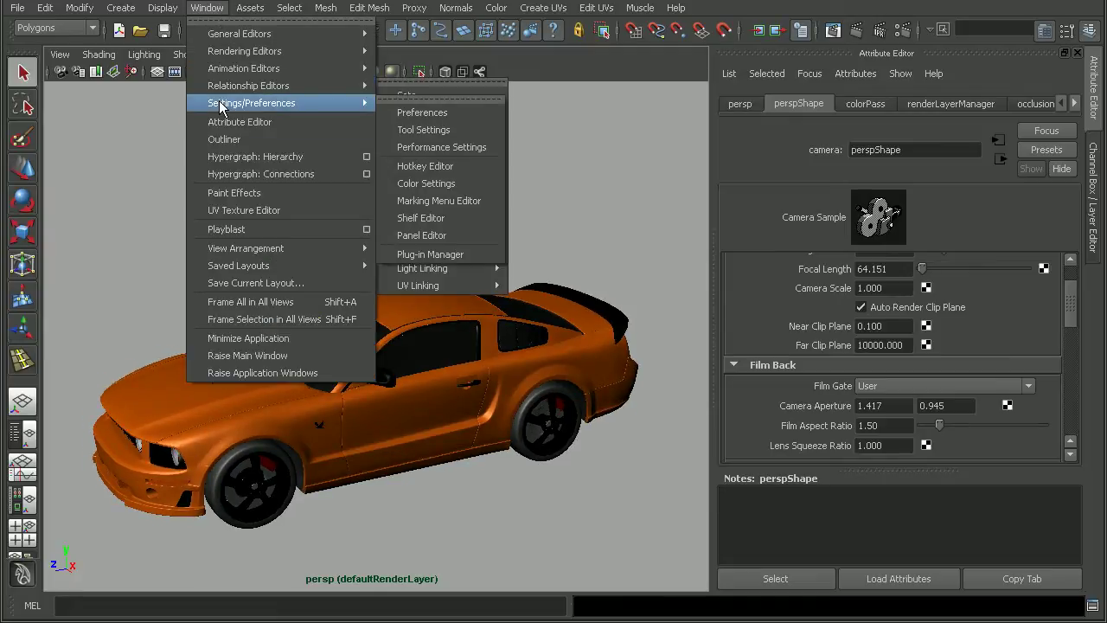
{"action": "left_click", "coordinate": [406, 113]}
{"action": "left_click_drag", "start_coordinate": [371, 67], "coordinate": [346, 64]}
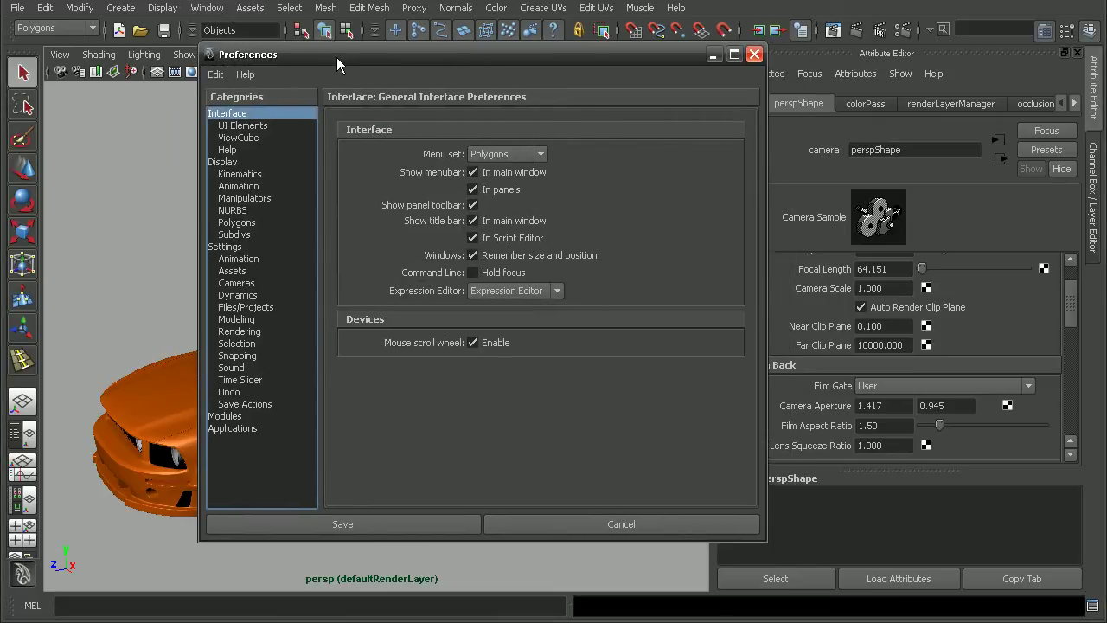
{"action": "left_click", "coordinate": [230, 162]}
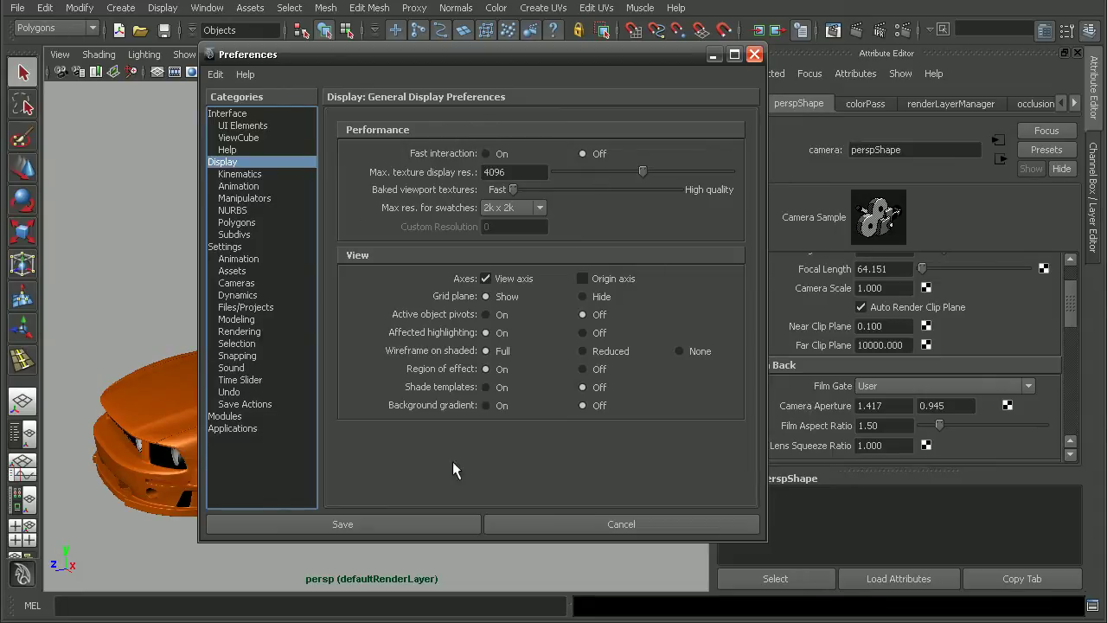
{"action": "left_click", "coordinate": [754, 55]}
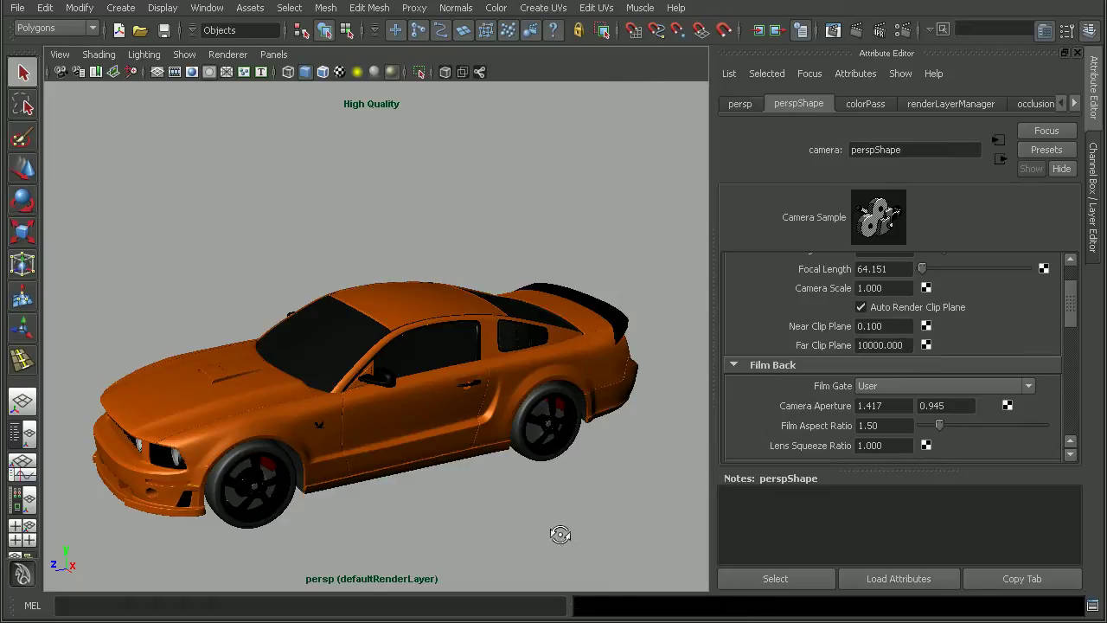
Tumble and shift the view to frame the Mustang larger, then bring up the browser.
{"action": "left_click_drag", "start_coordinate": [559, 528], "coordinate": [522, 441], "text": "alt"}
{"action": "middle_click_drag", "start_coordinate": [521, 441], "coordinate": [553, 425], "text": "alt"}
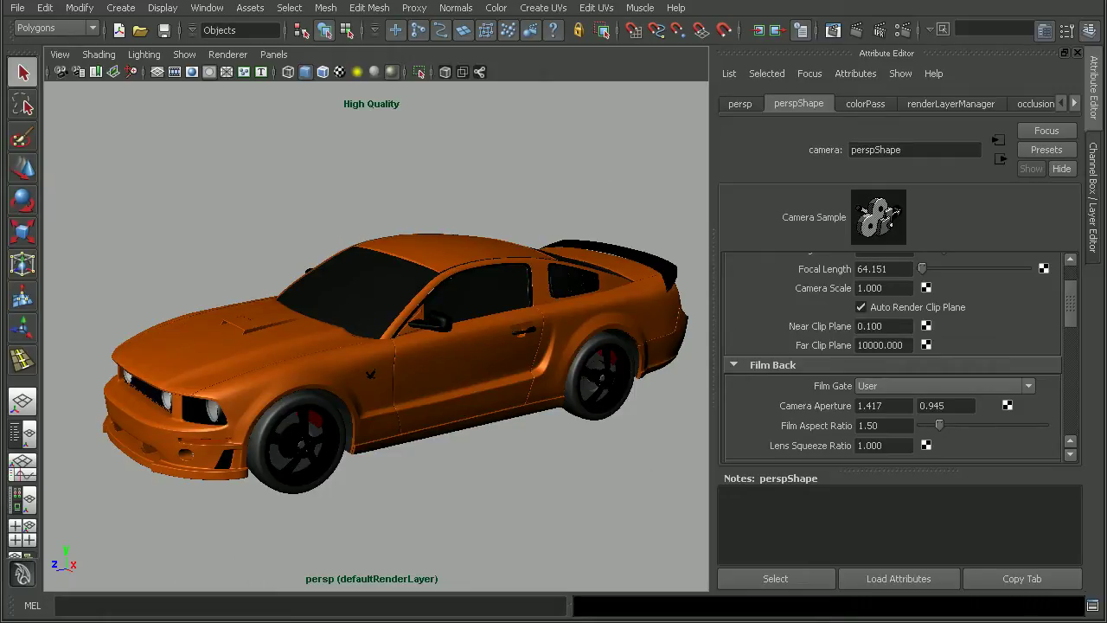
{"action": "left_click", "coordinate": [776, 602]}
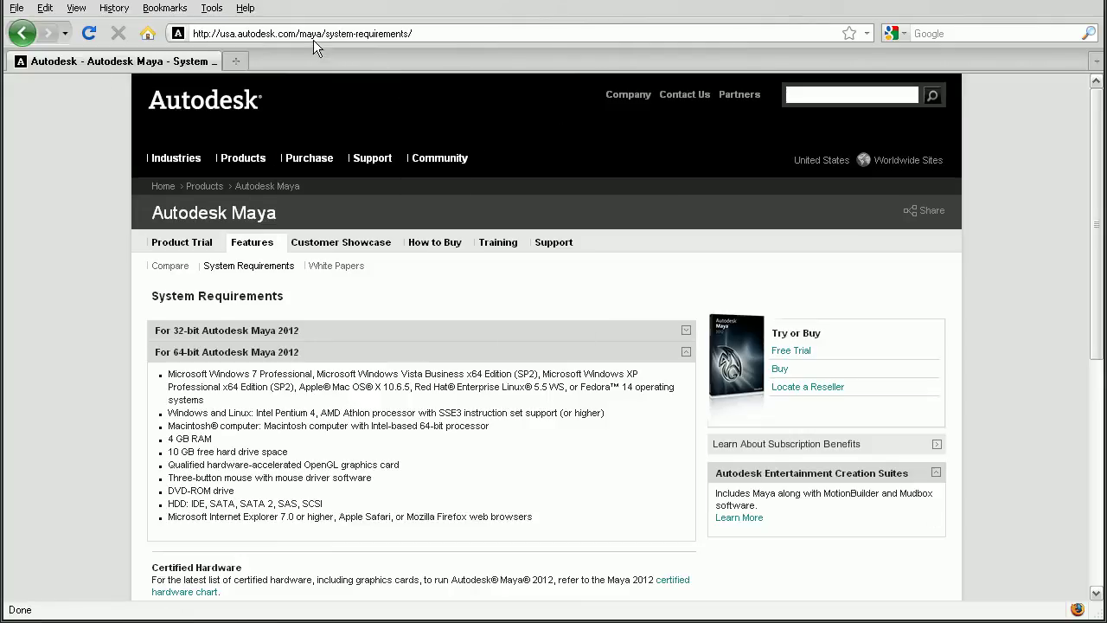
Highlight the OpenGL graphics card requirement on the Maya 2012 page and scroll to Certified Hardware.
{"action": "left_click", "coordinate": [443, 34]}
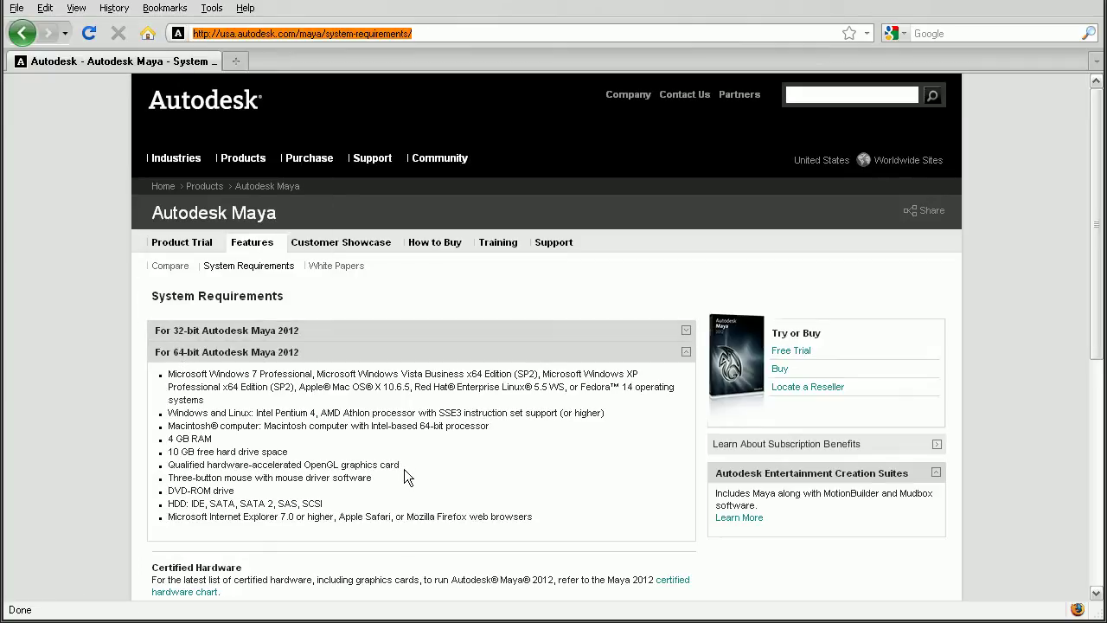
{"action": "left_click_drag", "start_coordinate": [402, 467], "coordinate": [168, 464]}
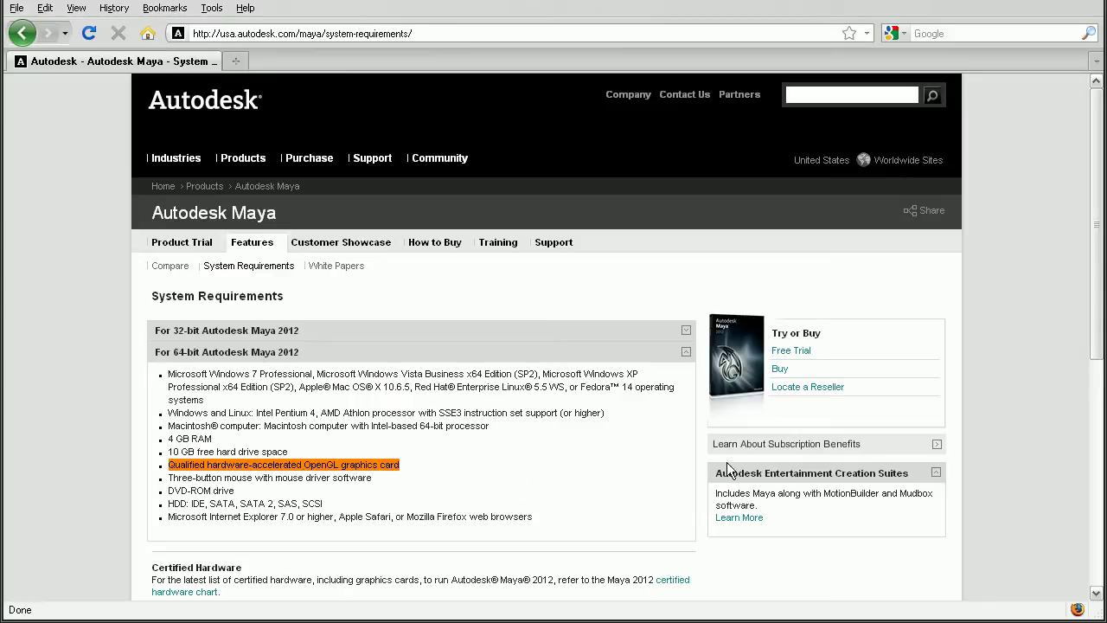
{"action": "scroll", "coordinate": [1096, 164], "scroll_direction": "down", "scroll_amount": 2}
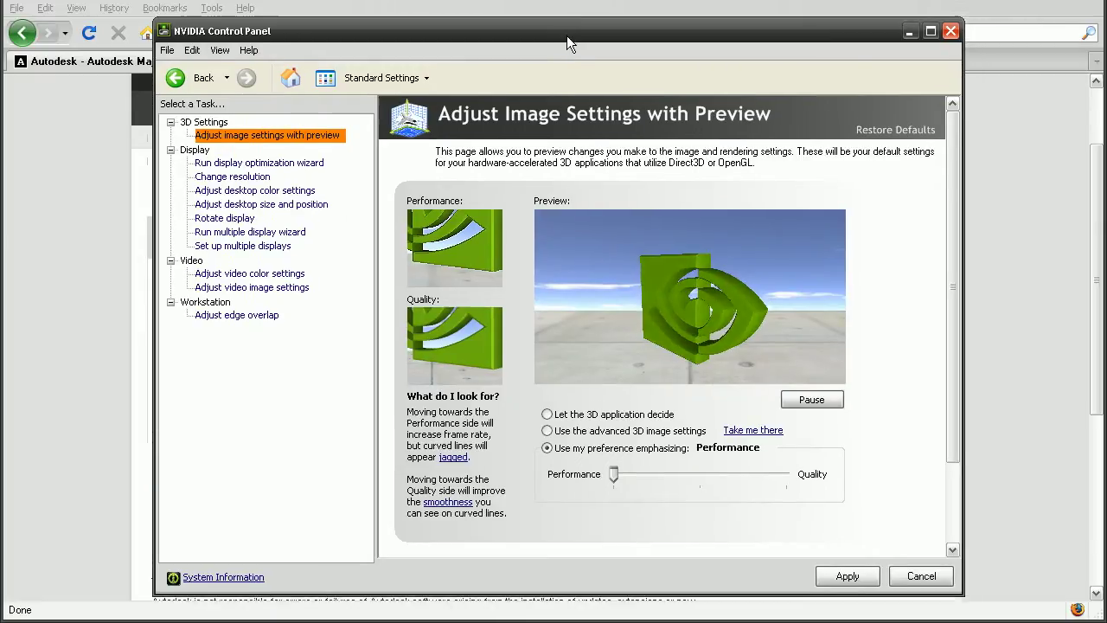
Move the image setting slider to Quality, then choose 'Let the 3D application decide'.
{"action": "left_click_drag", "start_coordinate": [566, 36], "coordinate": [555, 30]}
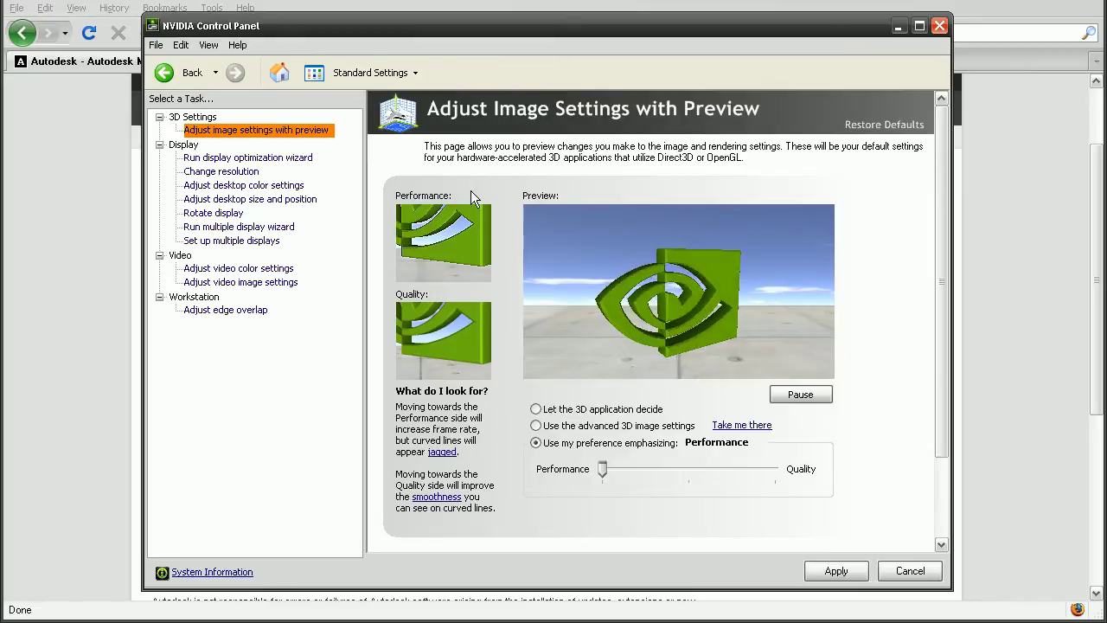
{"action": "left_click_drag", "start_coordinate": [601, 467], "coordinate": [775, 468]}
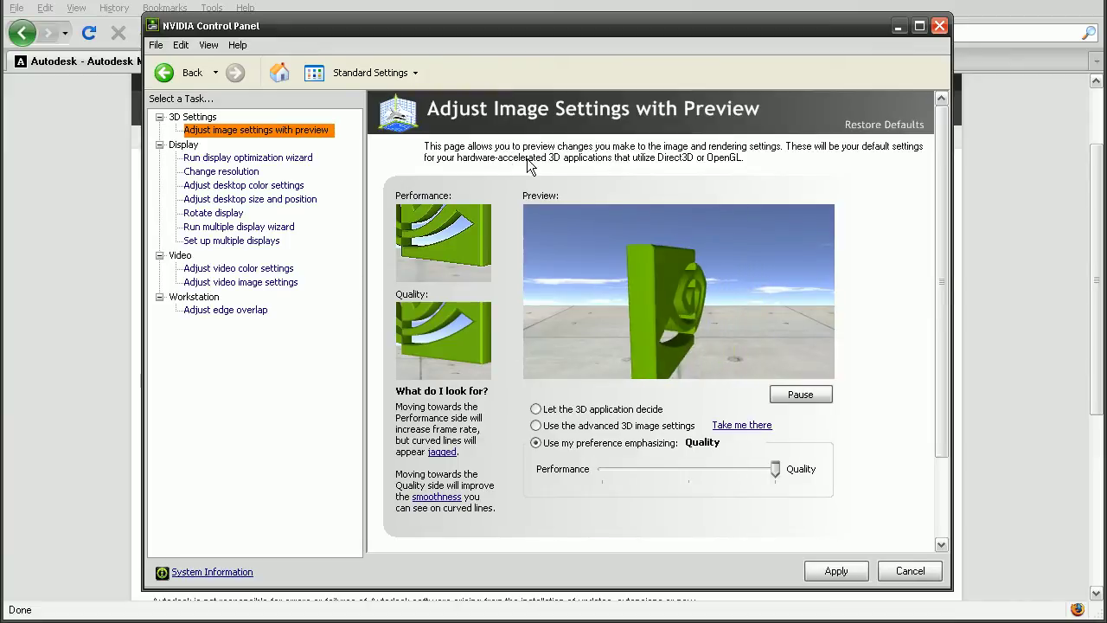
{"action": "left_click", "coordinate": [609, 409]}
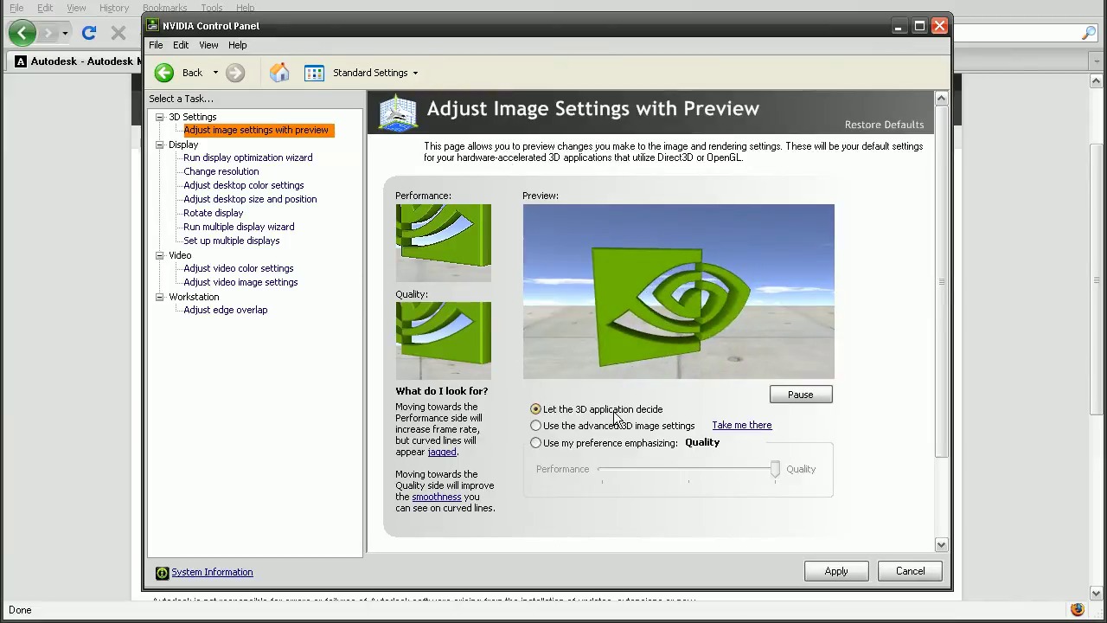